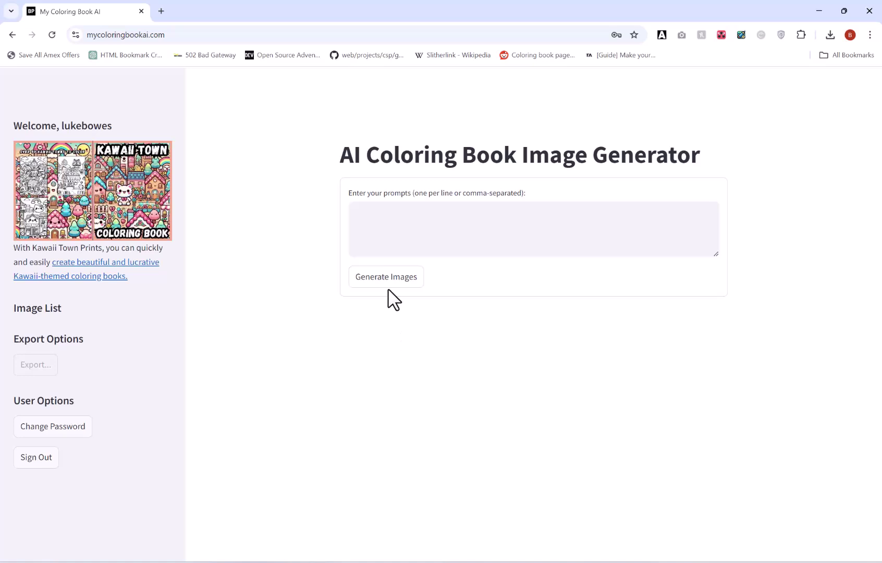
Enter the prompt 'kawaii lion' and start generating coloring images for it
click(439, 241)
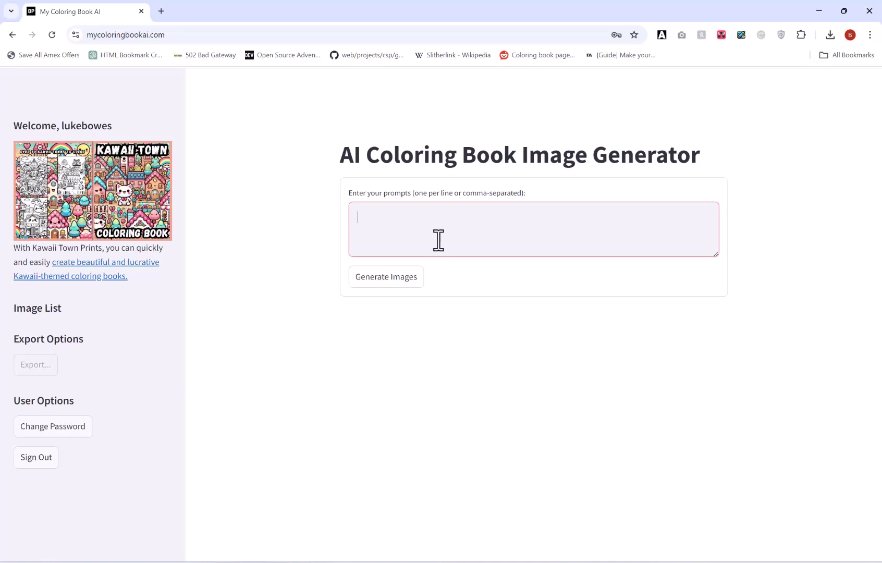
text(kawaii lion)
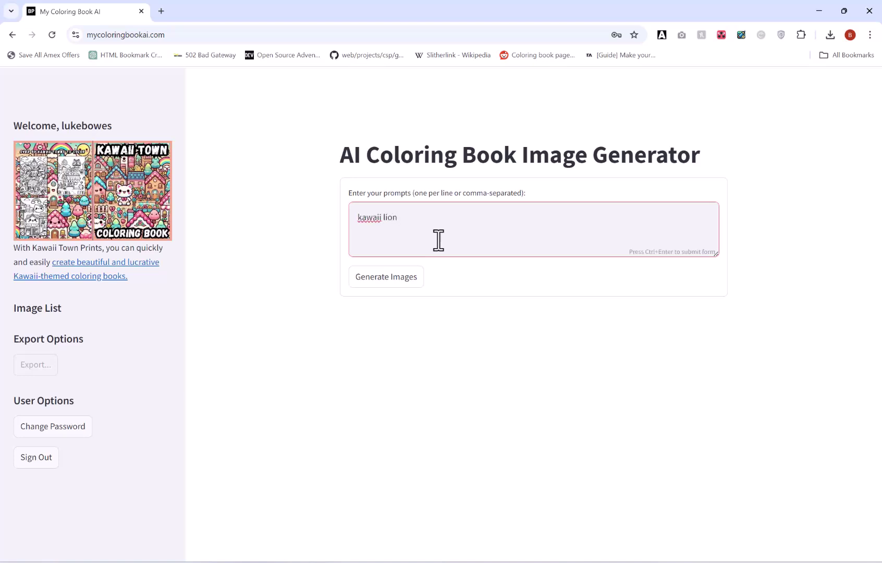
click(400, 277)
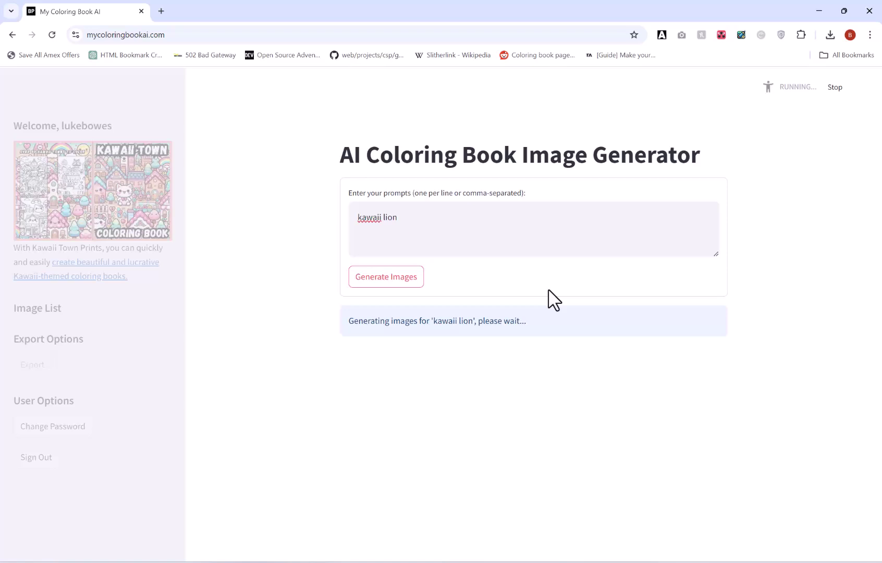
Scroll down to the four finished kawaii lion images, Image 1 to Image 4, and their Add buttons
scroll(736, 185, down, 1)
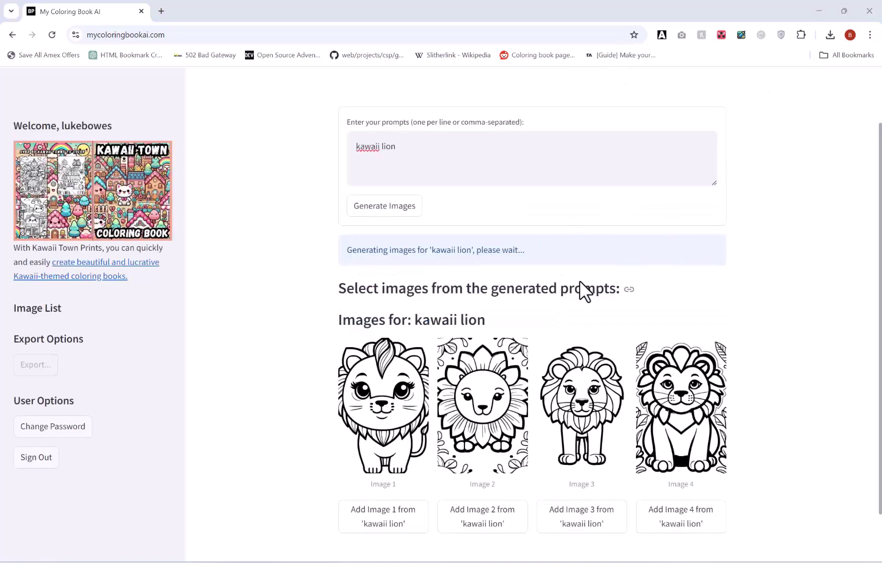
scroll(626, 256, down, 1)
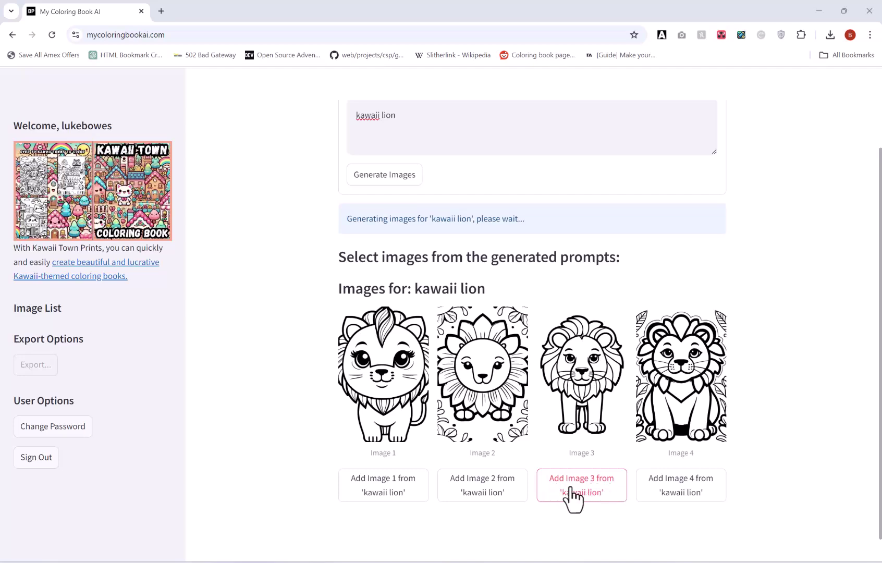
Add the third kawaii lion image to the image list
click(595, 493)
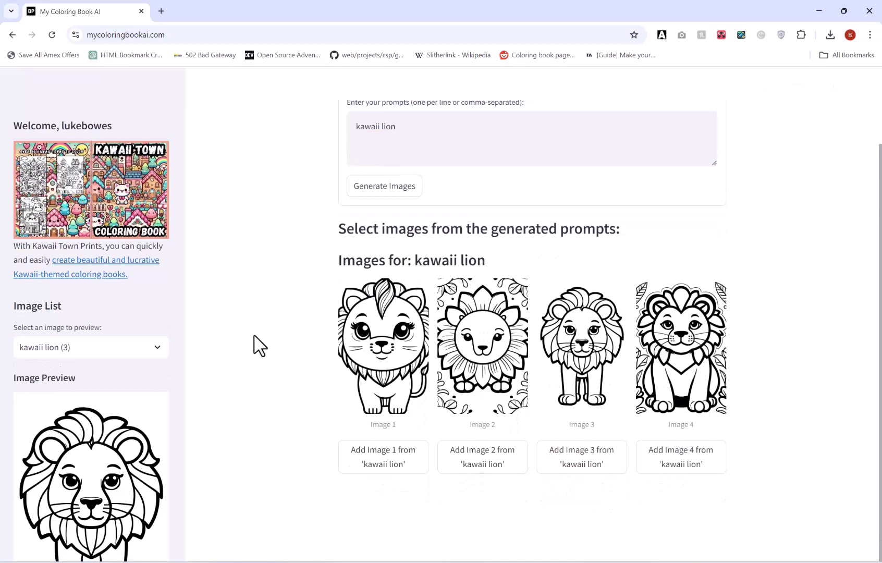
scroll(60, 249, down, 3)
scroll(107, 344, up, 2)
scroll(99, 256, down, 2)
scroll(107, 245, up, 2)
Delete 'kawaii lion (3)' from the Image List dropdown
click(160, 272)
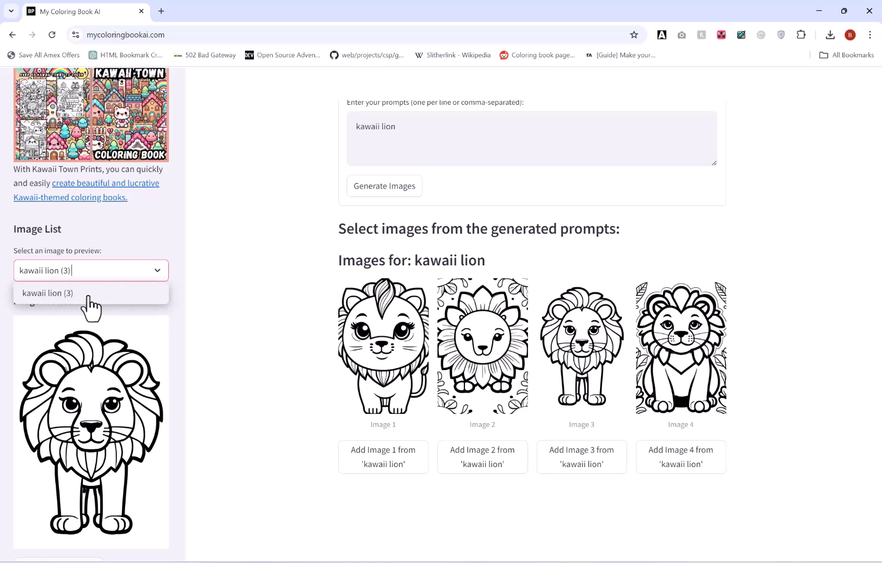
click(160, 277)
click(79, 268)
scroll(89, 261, down, 3)
scroll(114, 261, down, 1)
scroll(105, 271, up, 1)
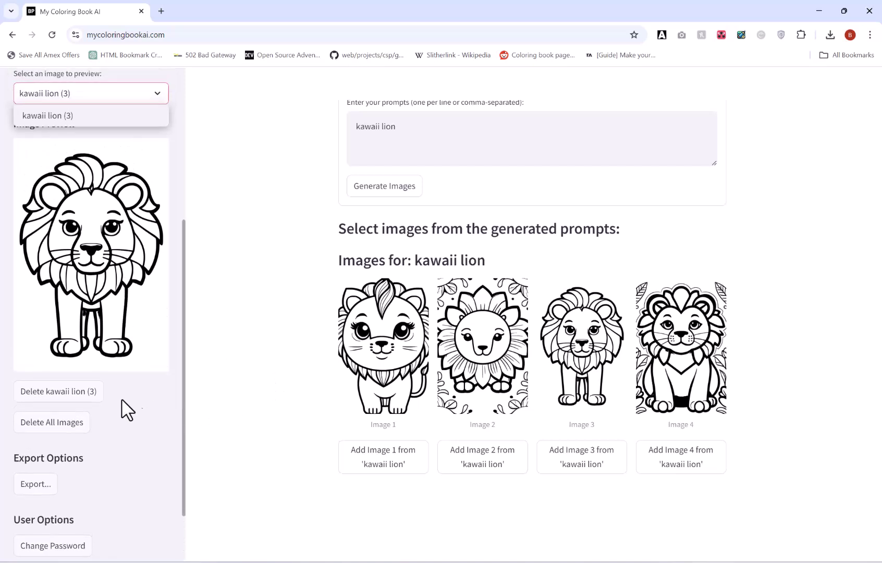
click(78, 399)
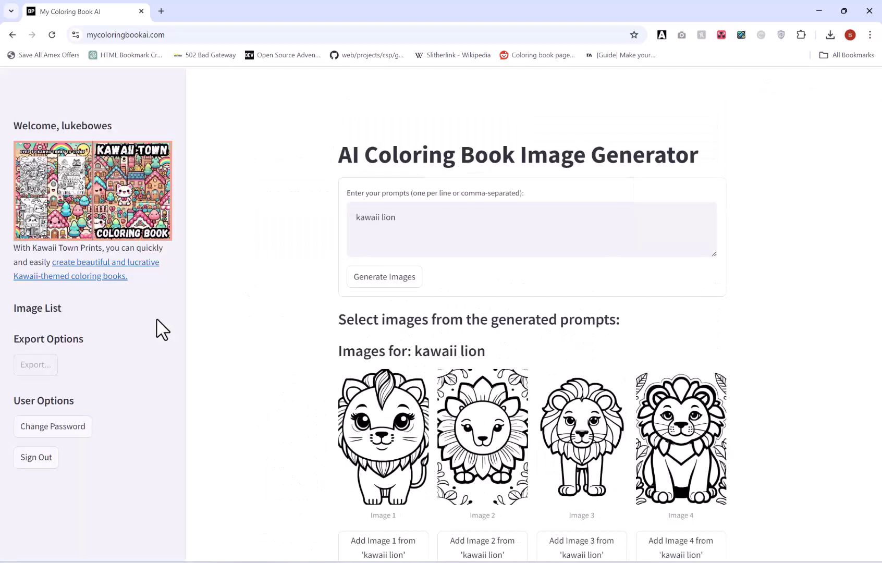
Add kawaii lion Image 3 to the list again so its preview appears
scroll(365, 417, down, 2)
click(593, 468)
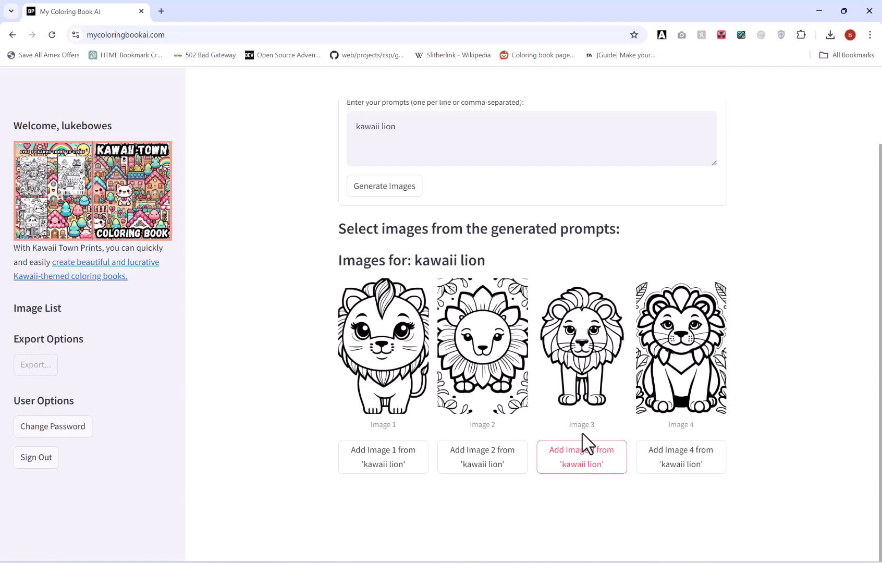
click(573, 466)
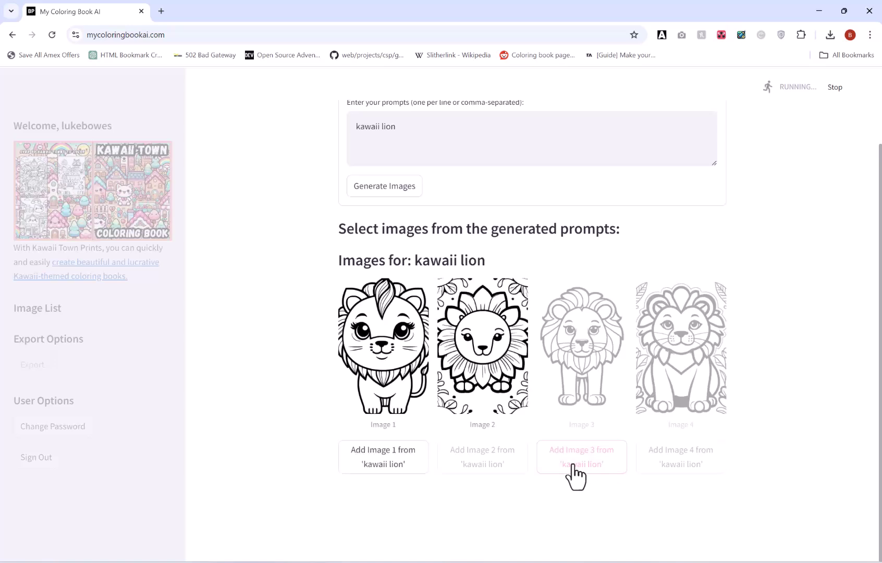
scroll(45, 309, down, 5)
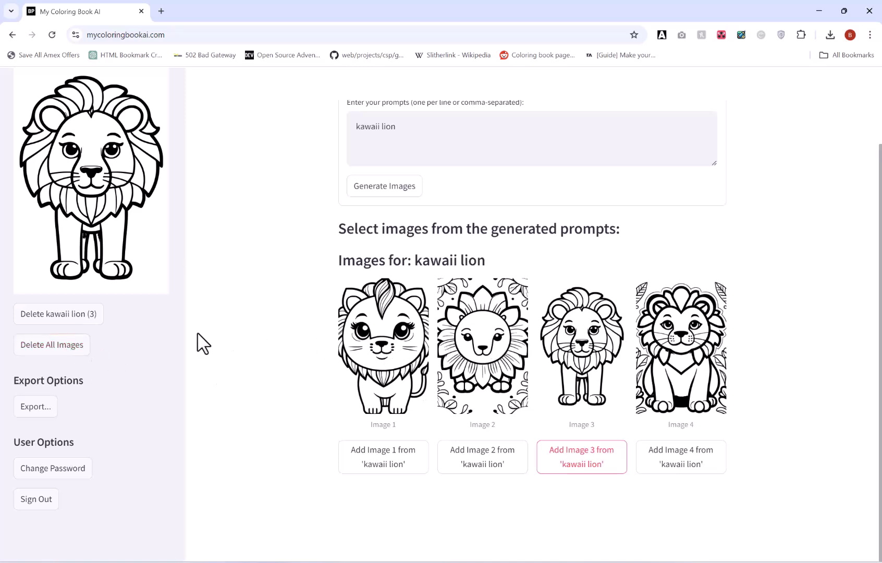
scroll(585, 299, up, 2)
Overwrite the lion prompt with 'kawaii rabbit', 'kawaii supermarket' and 'kawaii astronaut' on separate lines
click(496, 226)
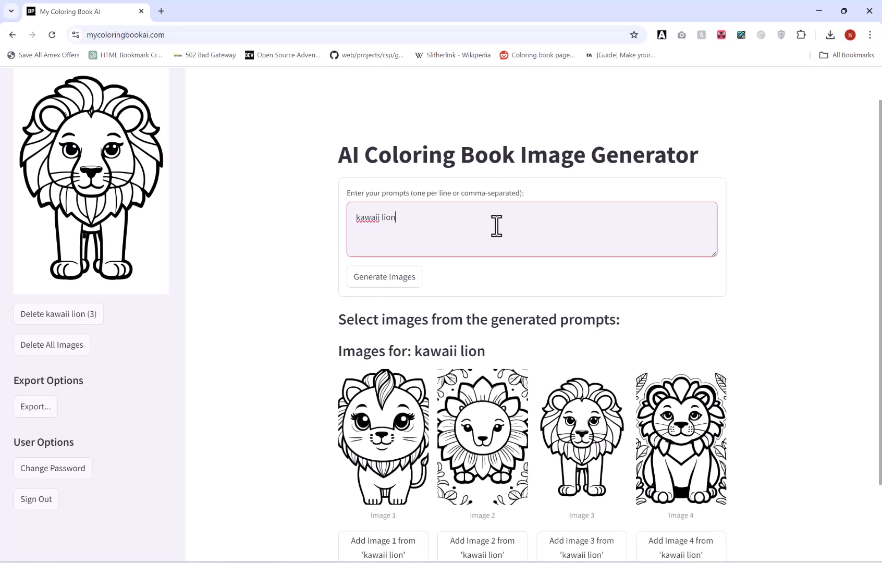
key(ctrl+a)
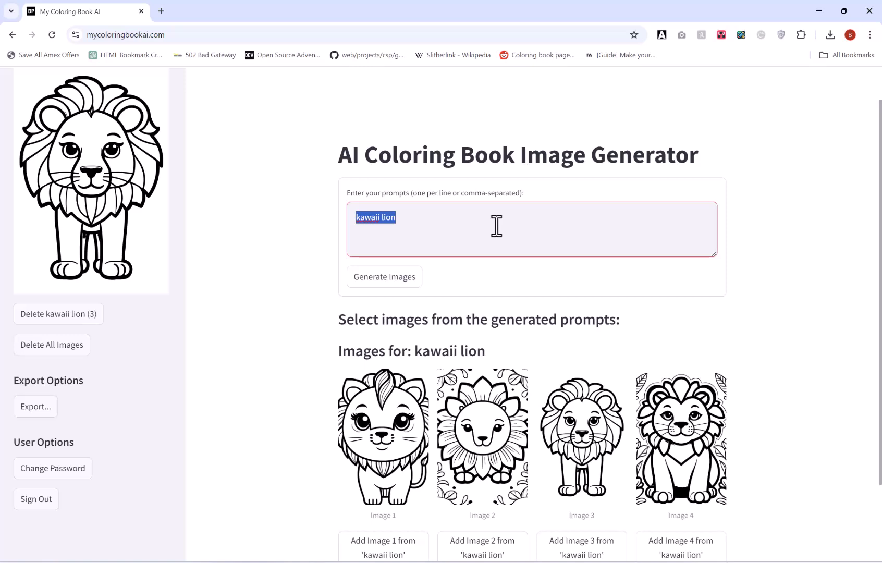
text(kawaii )
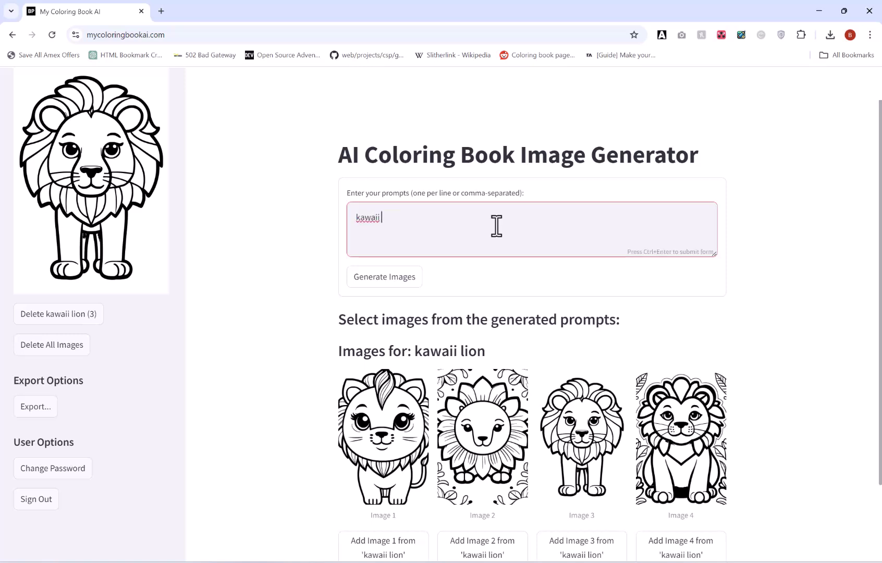
text(d)
key(BackSpace)
text(rabbit )
text(kawaii)
text(supermarket)
text(kawaii a)
text(stronat)
key(BackSpace)
text(ur)
key(BackSpace)
text(t)
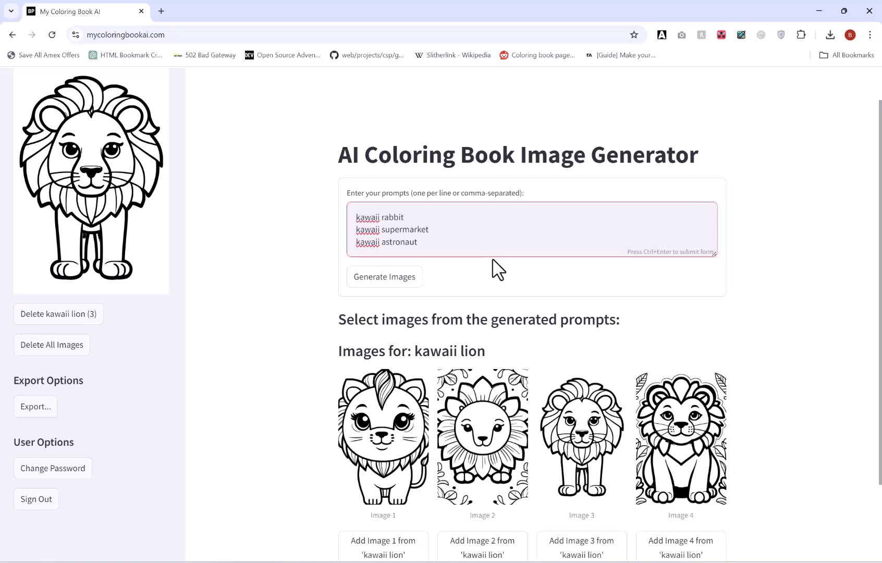
Generate coloring images for the rabbit, supermarket and astronaut prompts
click(389, 285)
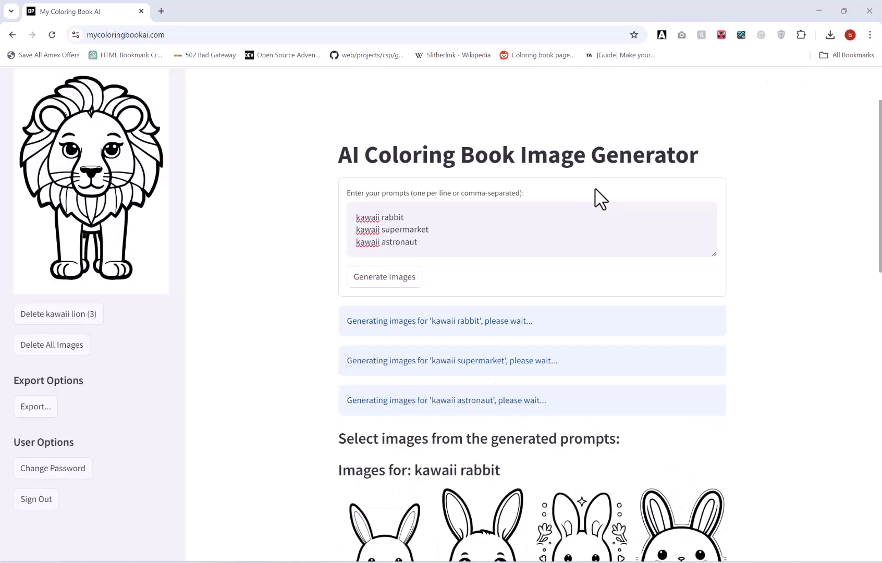
scroll(578, 208, down, 2)
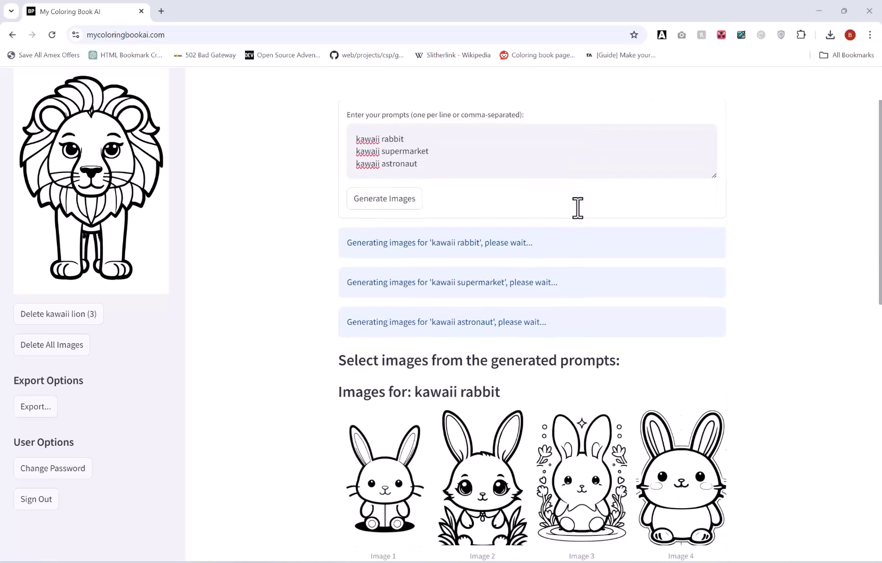
scroll(577, 208, down, 3)
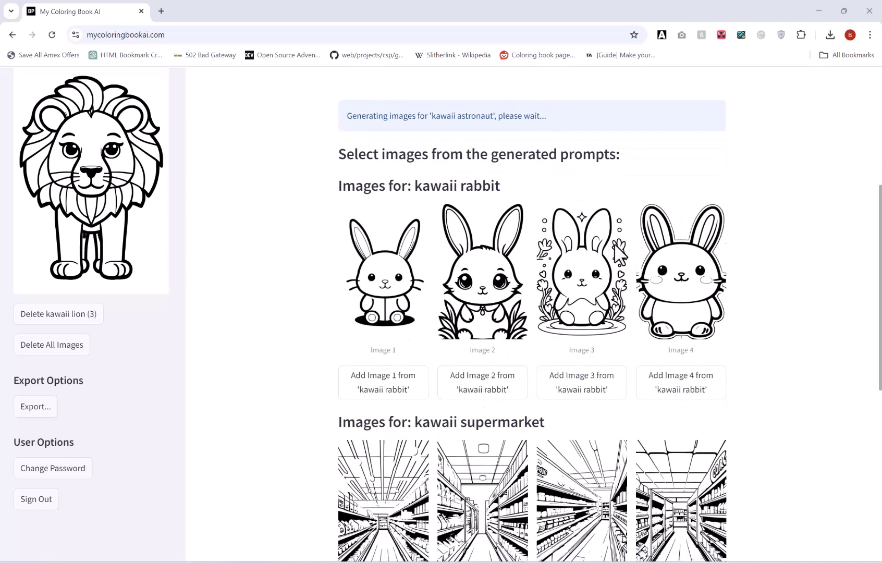
scroll(605, 279, down, 2)
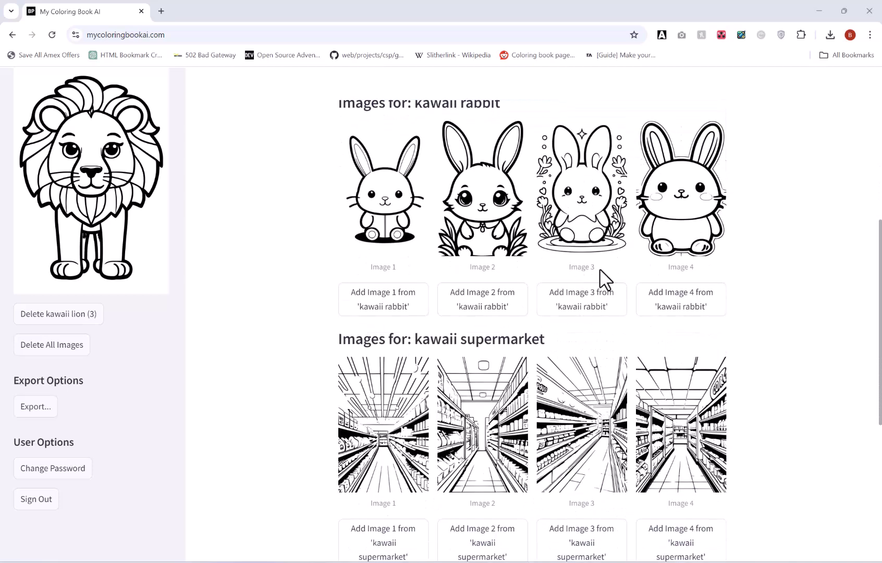
scroll(575, 262, down, 2)
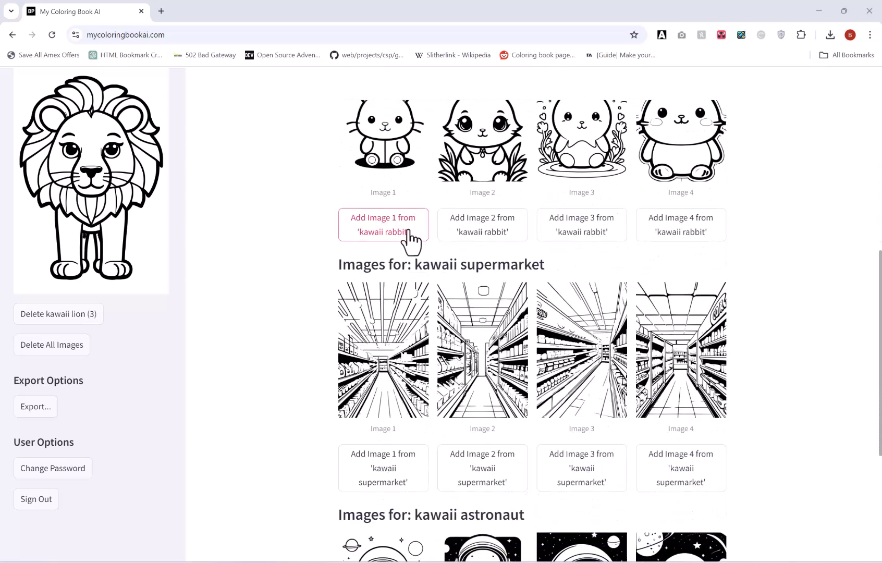
scroll(410, 237, up, 2)
Add the first kawaii rabbit image to the list and preview 'kawaii rabbit (1)'
click(405, 358)
scroll(166, 321, up, 2)
scroll(165, 308, up, 2)
click(104, 182)
click(113, 226)
Add Image 1 from 'kawaii astronaut' to the image list
scroll(521, 334, down, 2)
scroll(457, 315, up, 1)
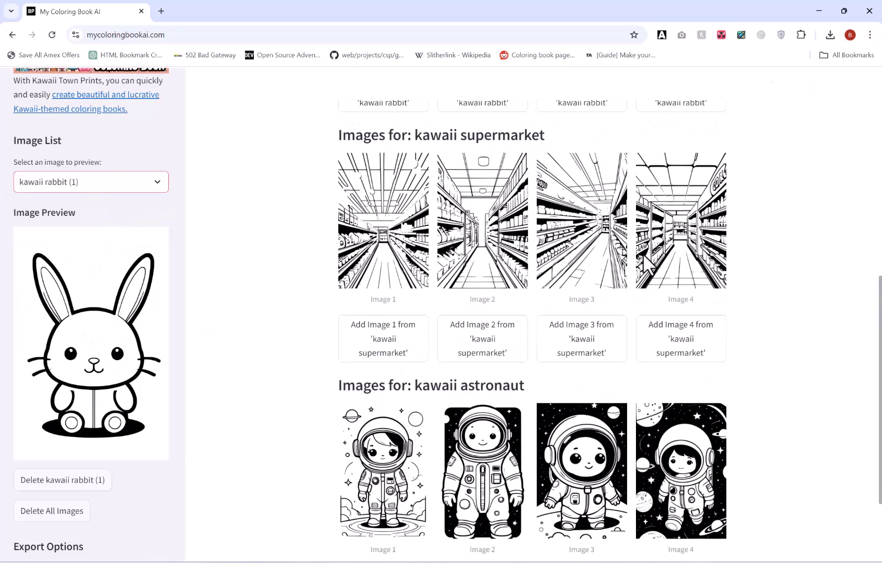
scroll(643, 254, down, 1)
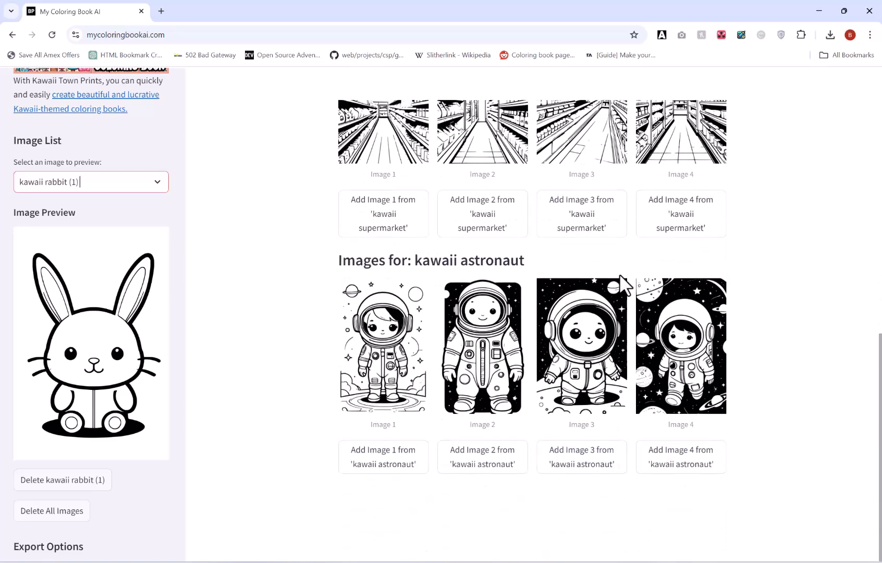
click(394, 472)
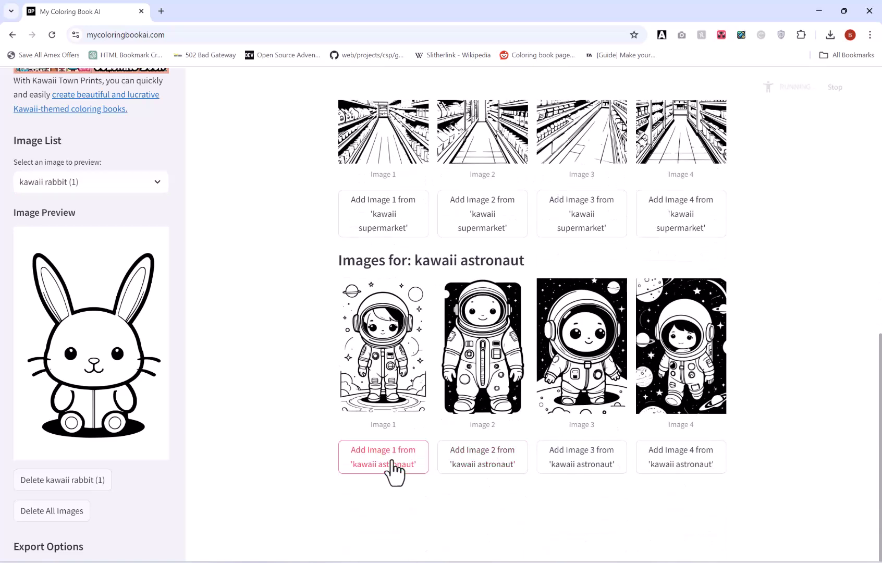
Check the Image List holds lion, rabbit and astronaut entries, then close it unchanged
click(115, 182)
scroll(386, 240, up, 10)
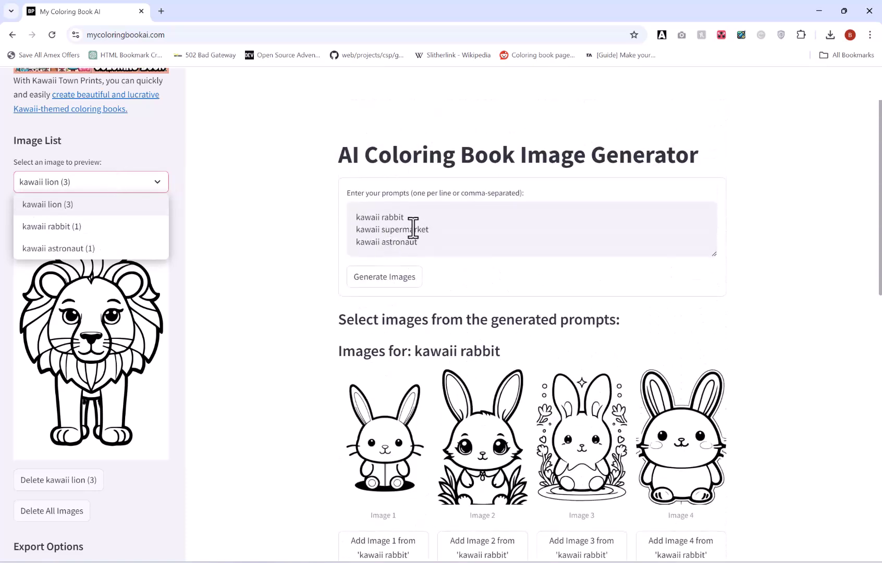
scroll(649, 435, down, 2)
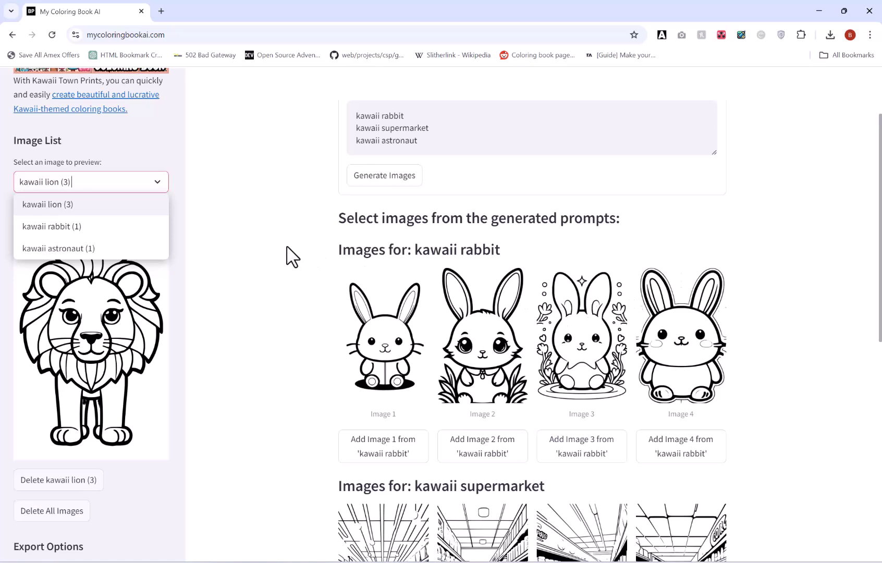
click(257, 251)
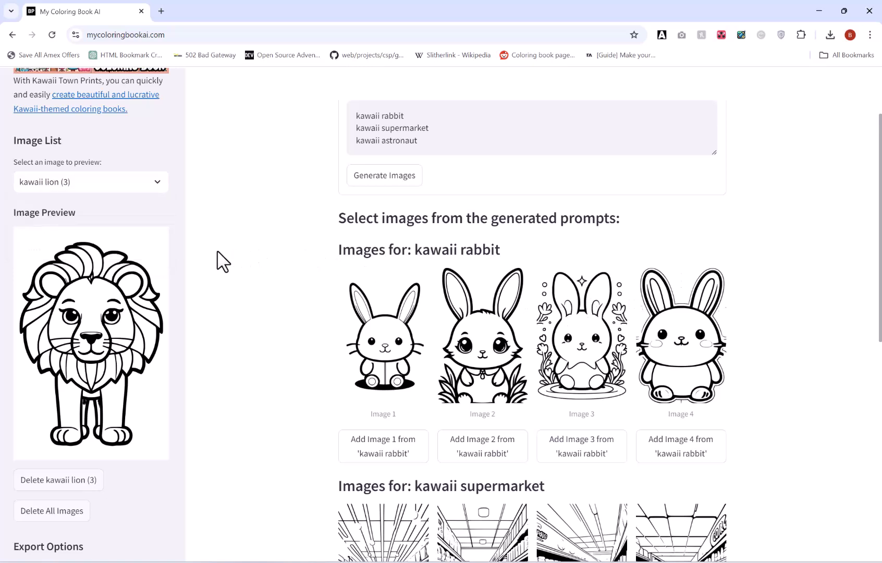
scroll(216, 257, down, 1)
scroll(103, 273, down, 3)
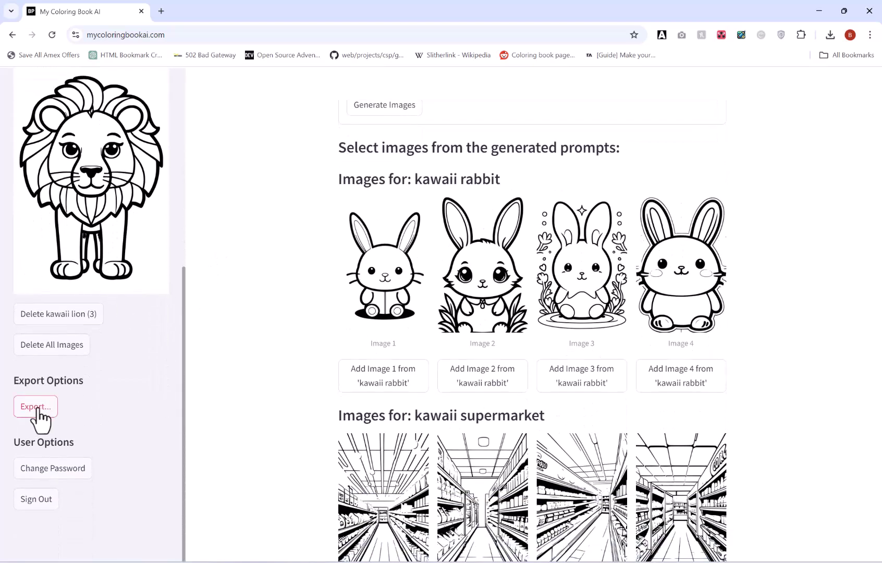
Switch the collected coloring pages into export mode via Export... in the sidebar
click(36, 408)
scroll(522, 335, up, 8)
scroll(528, 338, up, 20)
scroll(263, 266, down, 3)
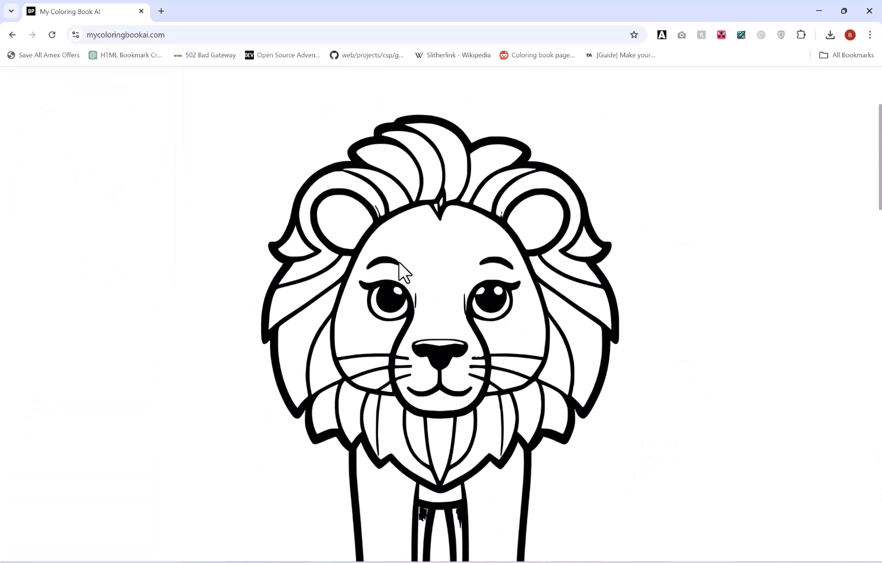
scroll(265, 190, down, 3)
scroll(441, 263, down, 20)
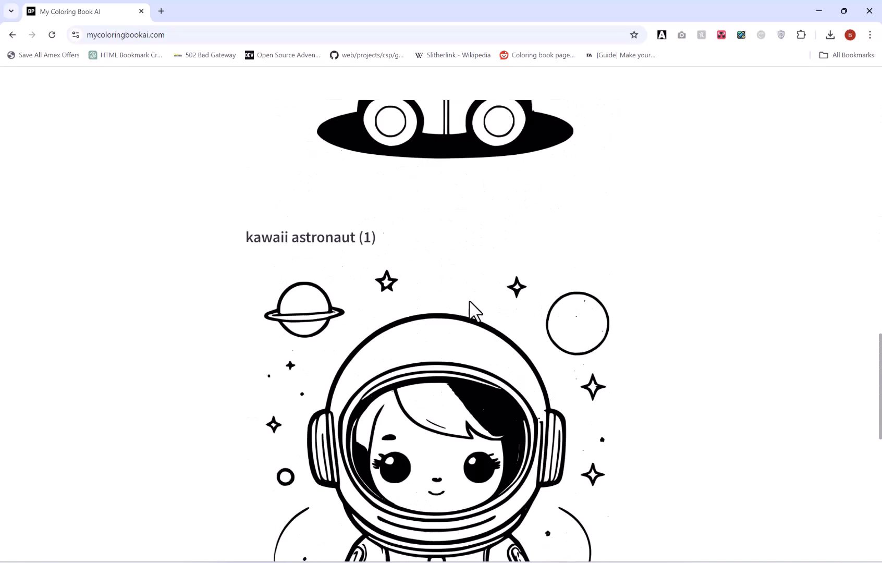
scroll(489, 276, up, 2)
scroll(489, 276, down, 8)
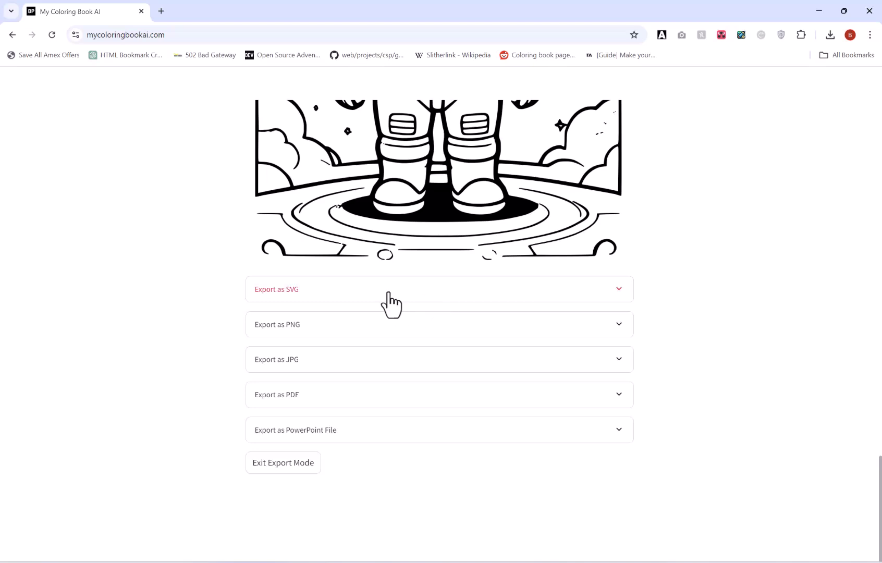
Expand the SVG, PNG and JPG export sections, showing 800×600 minimum sizes
click(348, 302)
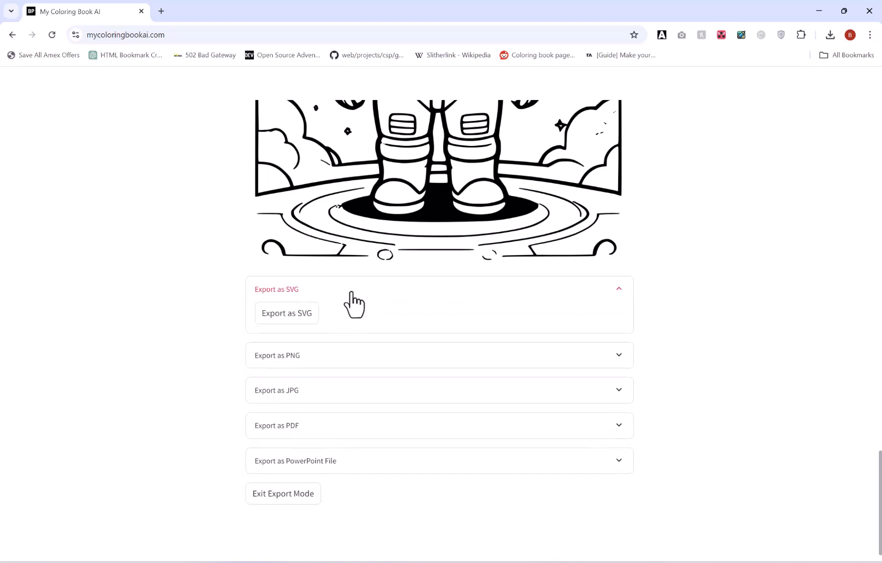
scroll(524, 325, up, 3)
scroll(524, 324, down, 3)
click(352, 329)
scroll(354, 331, down, 2)
click(354, 410)
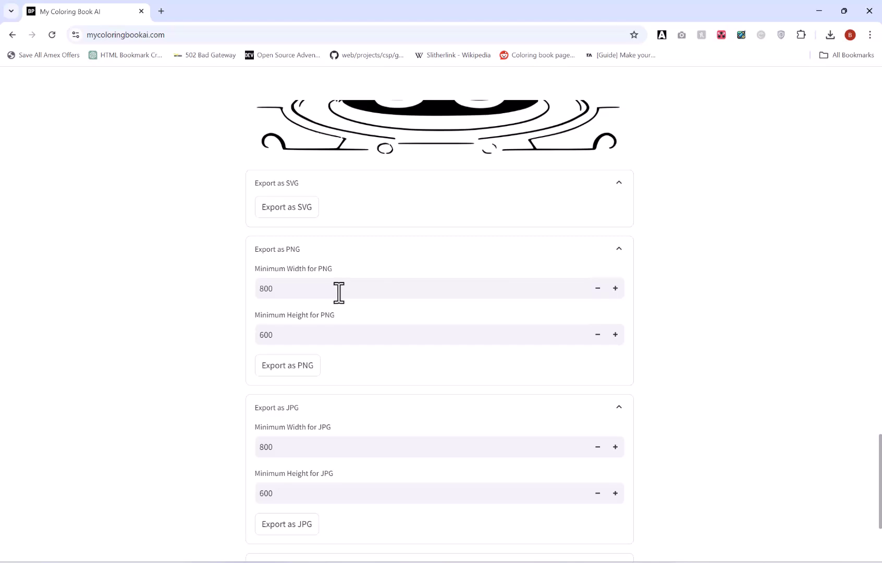
scroll(410, 320, up, 2)
scroll(410, 319, down, 5)
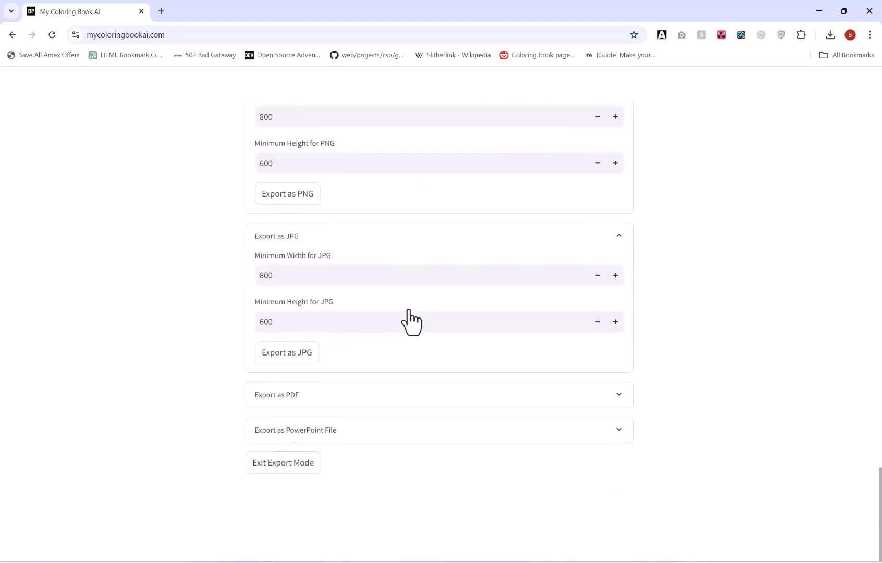
Expand the Export as PDF section and review its trim, margin and images-per-page fields
click(380, 402)
scroll(388, 384, down, 3)
scroll(365, 342, down, 2)
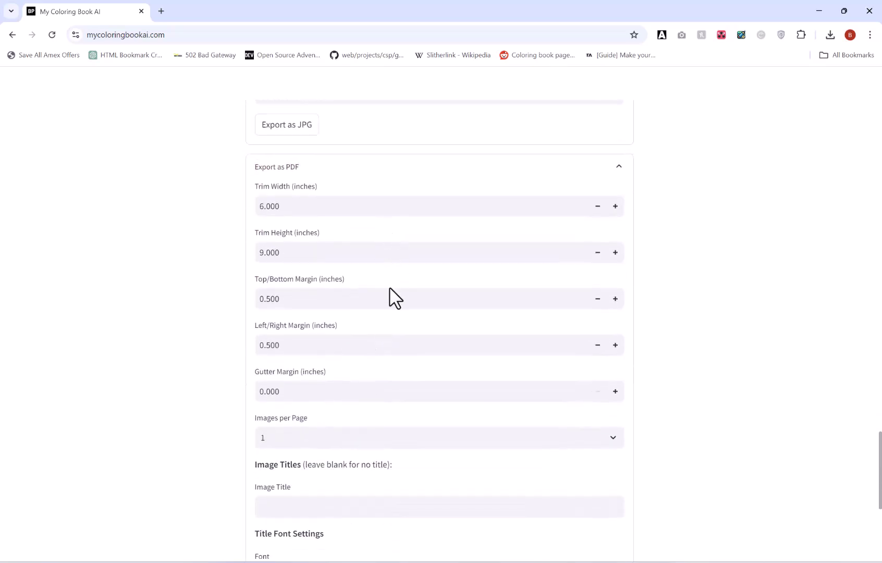
scroll(395, 298, down, 3)
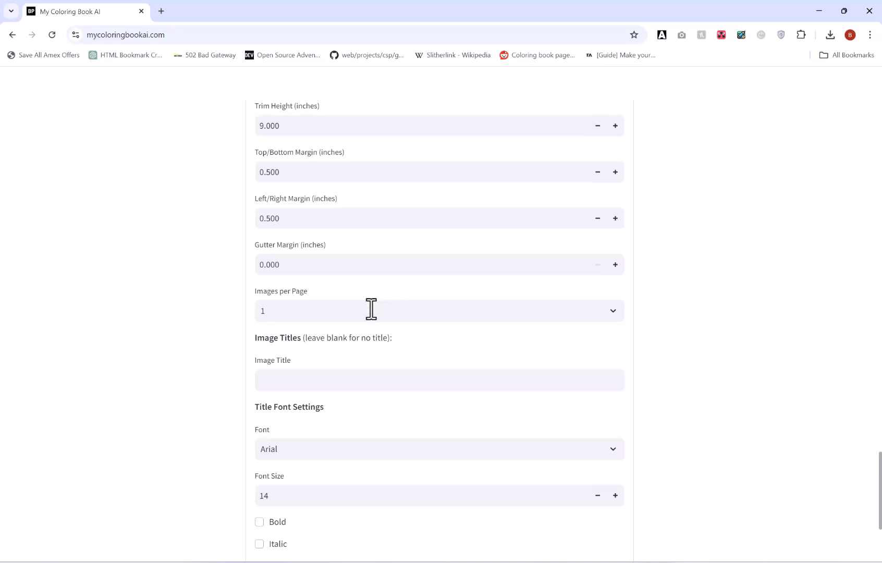
scroll(372, 309, down, 2)
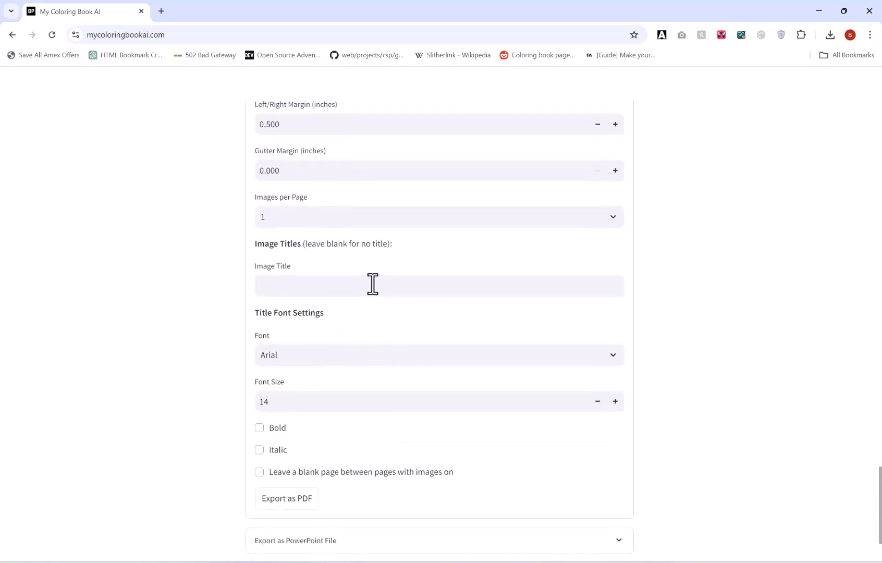
scroll(373, 283, down, 2)
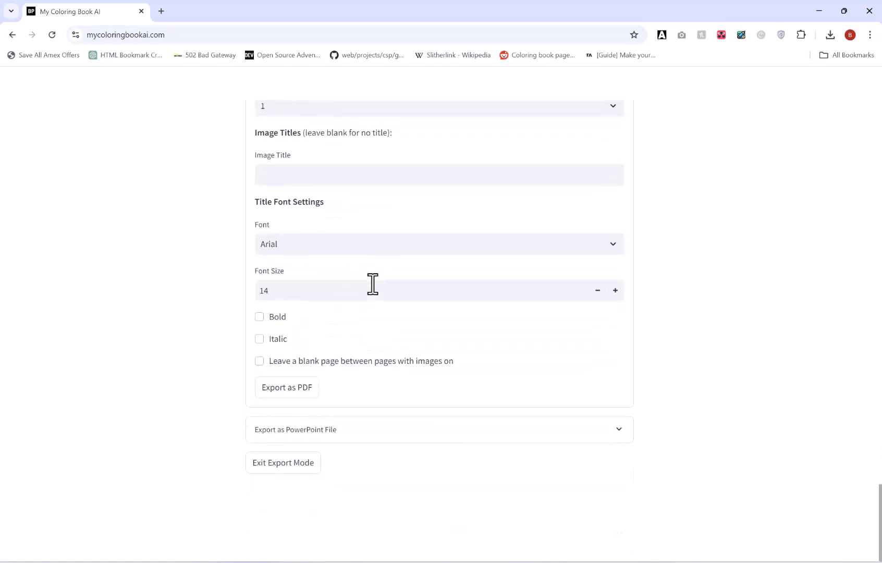
Expand PowerPoint export settings: 6×9-inch trim, 0.5-inch margins, Arial 14 titles
click(416, 429)
scroll(426, 412, down, 3)
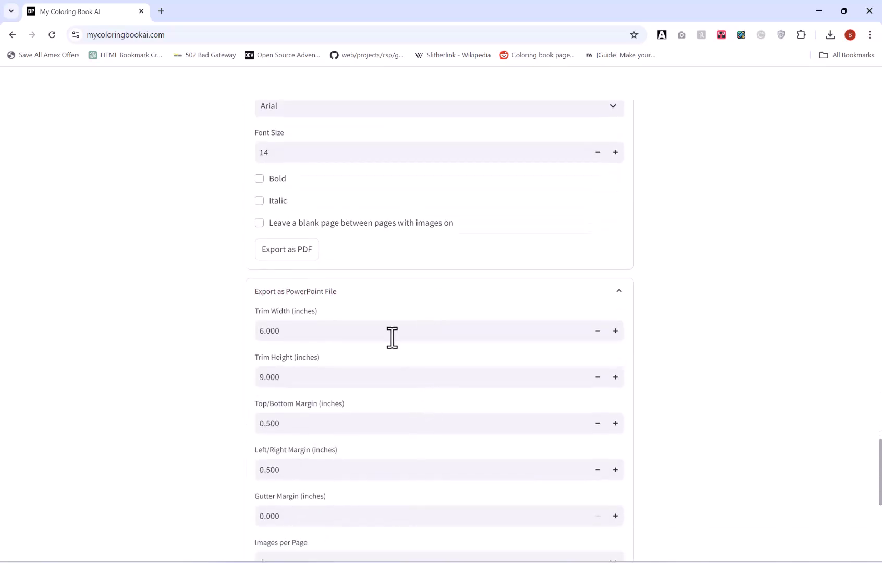
scroll(393, 338, down, 3)
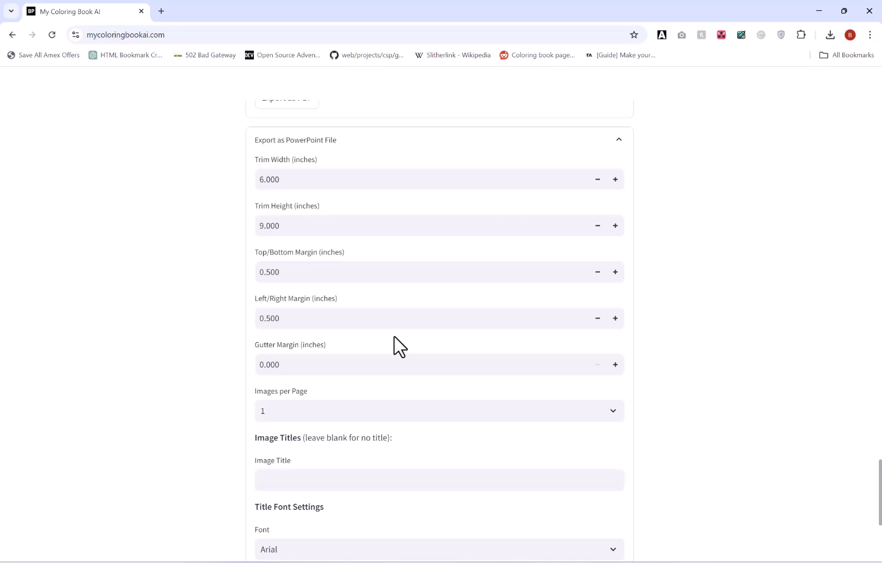
scroll(399, 345, down, 2)
scroll(408, 339, up, 4)
scroll(410, 342, up, 4)
scroll(410, 342, down, 8)
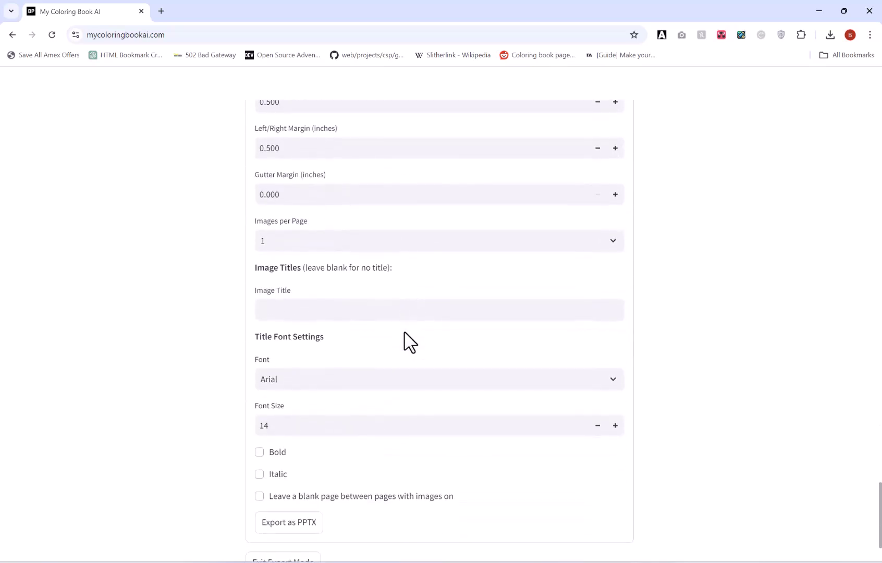
scroll(410, 342, down, 2)
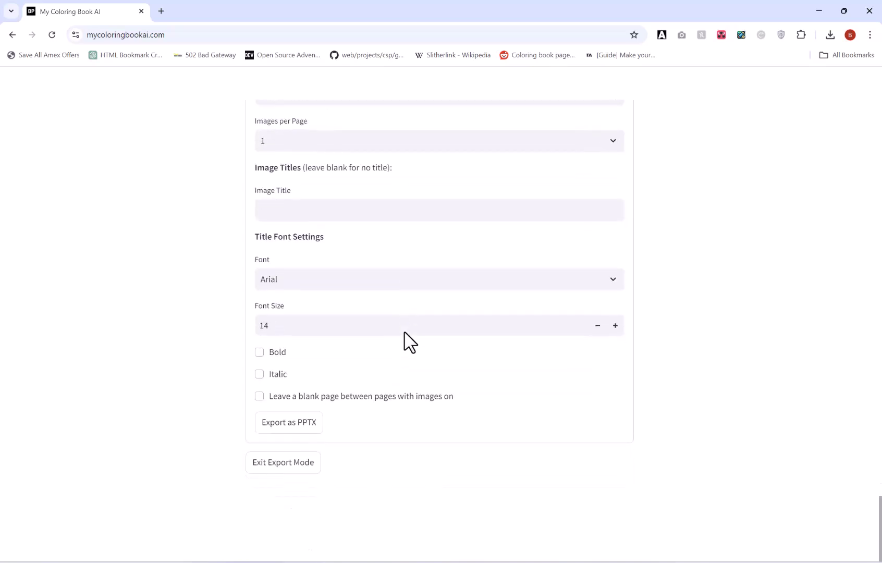